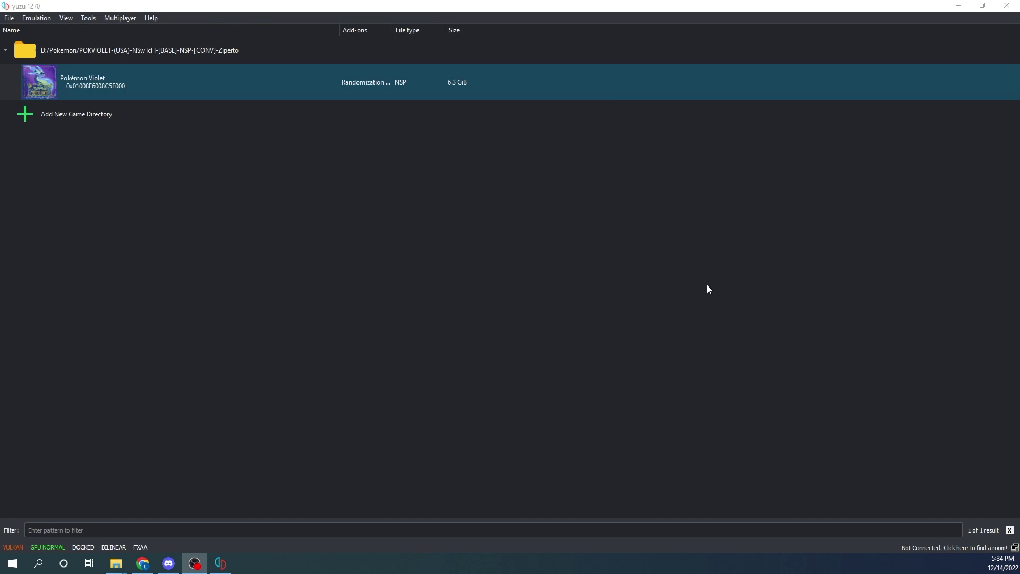
Dump Pokémon Violet's RomFS in Full mode from its right-click menu
right_click(166, 89)
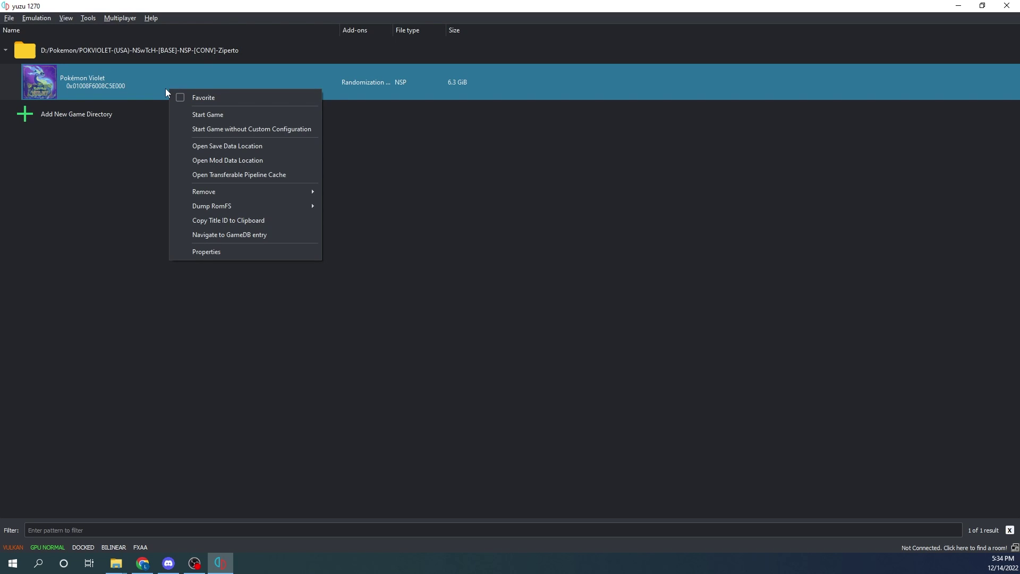
mouse_move(231, 207)
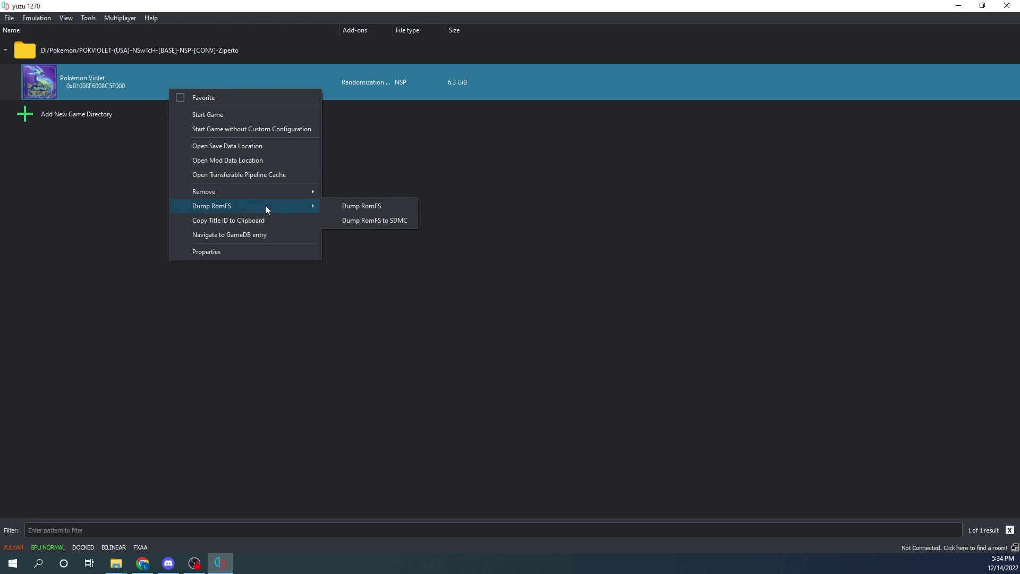
left_click(361, 208)
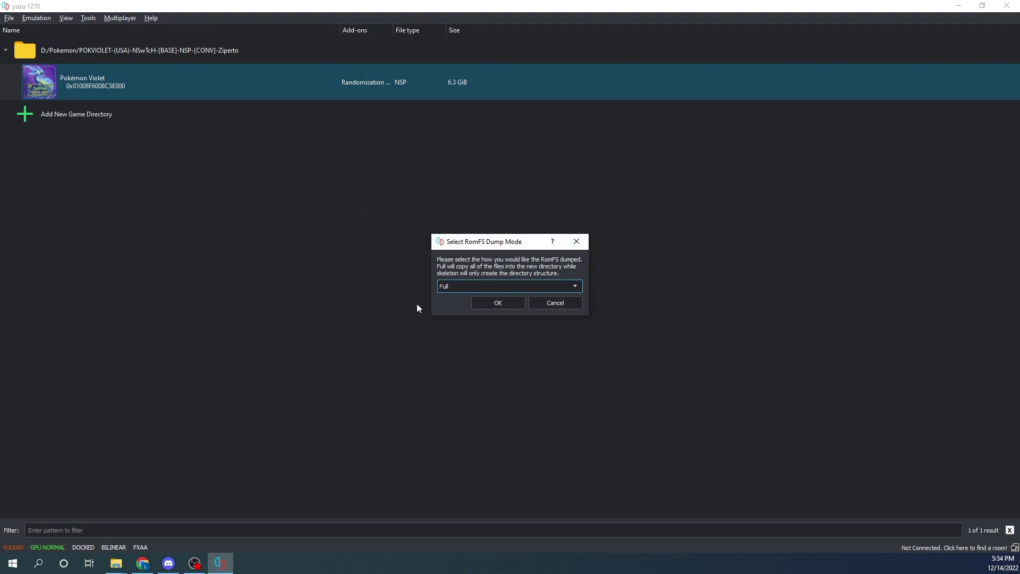
left_click(459, 286)
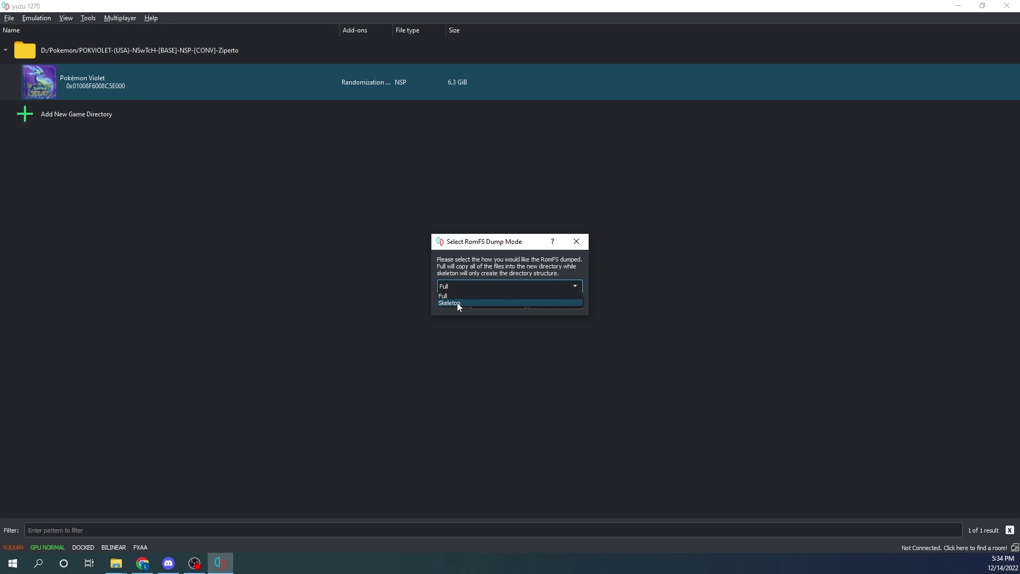
left_click(455, 296)
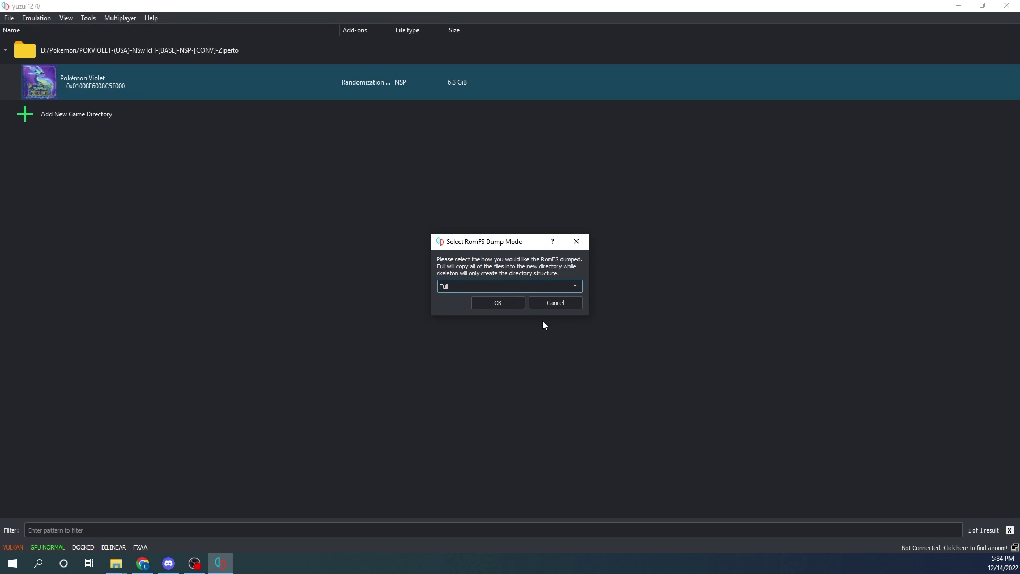
left_click(489, 306)
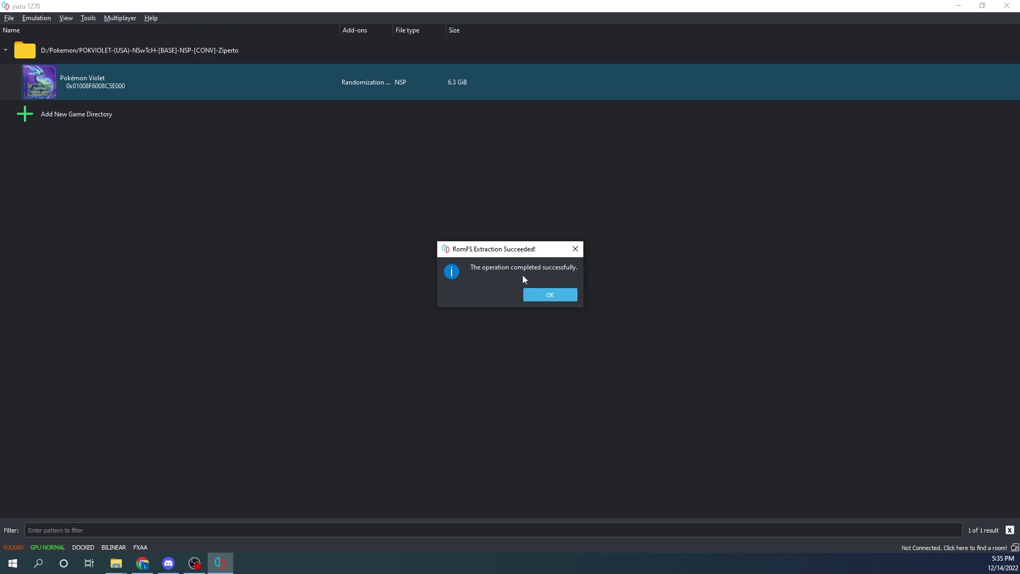
Dismiss the extraction success box, push the romfs window off-screen, and return to yuzu
left_click(543, 295)
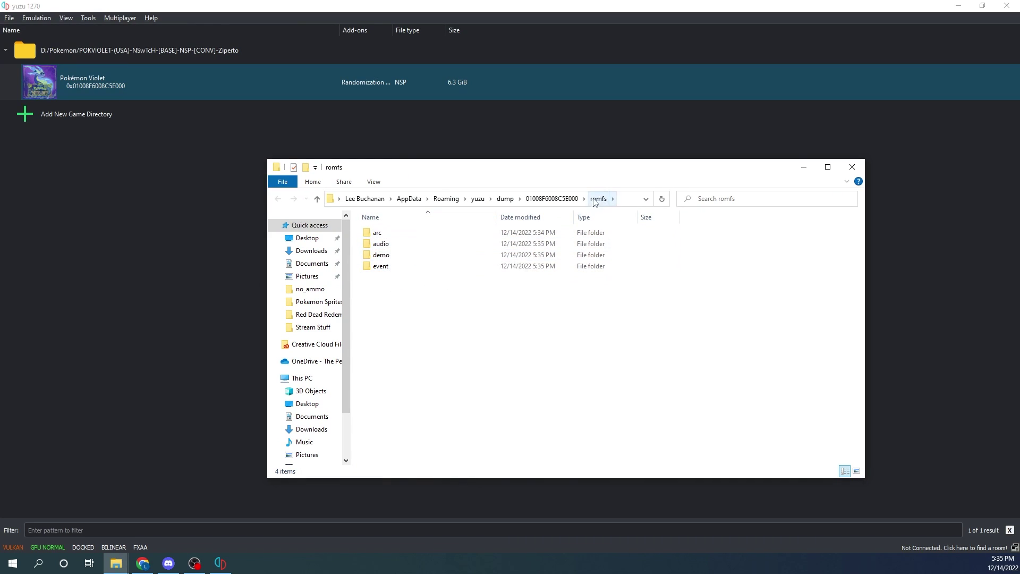
left_click_drag(720, 169, 1019, 207)
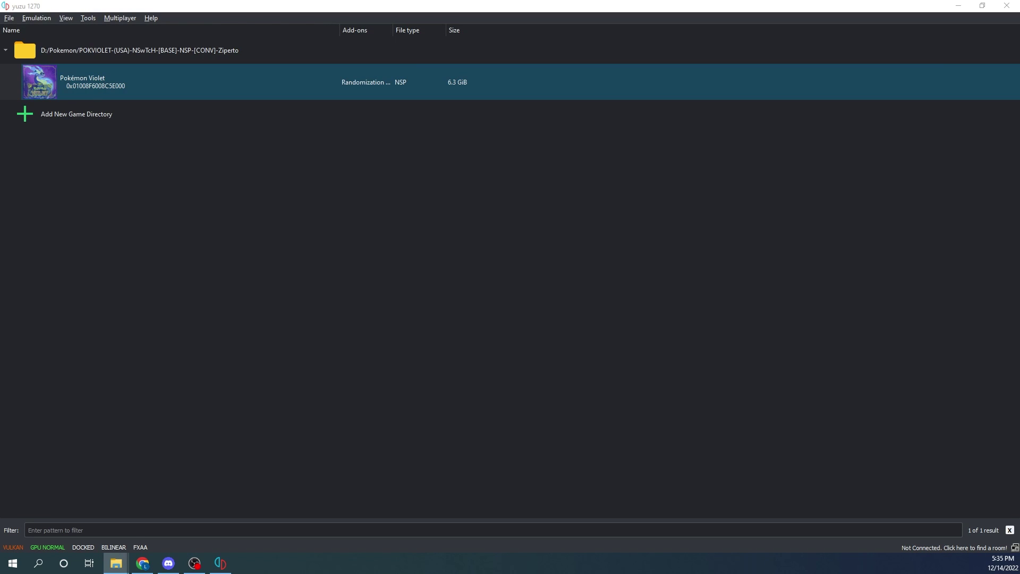
key("alt+Tab")
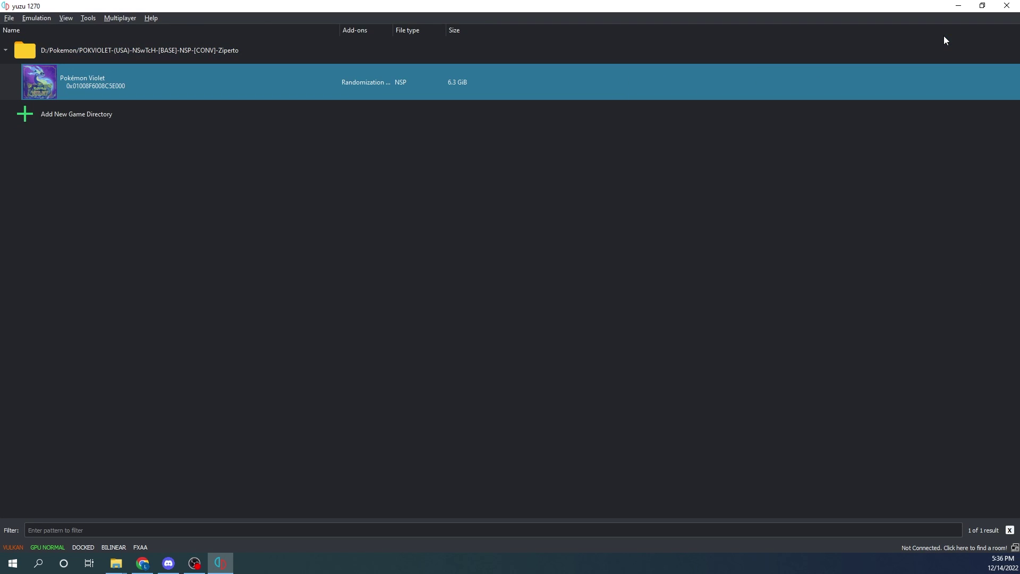
Minimize yuzu and bring the GameBanana randomizer page back, maximized
left_click(959, 7)
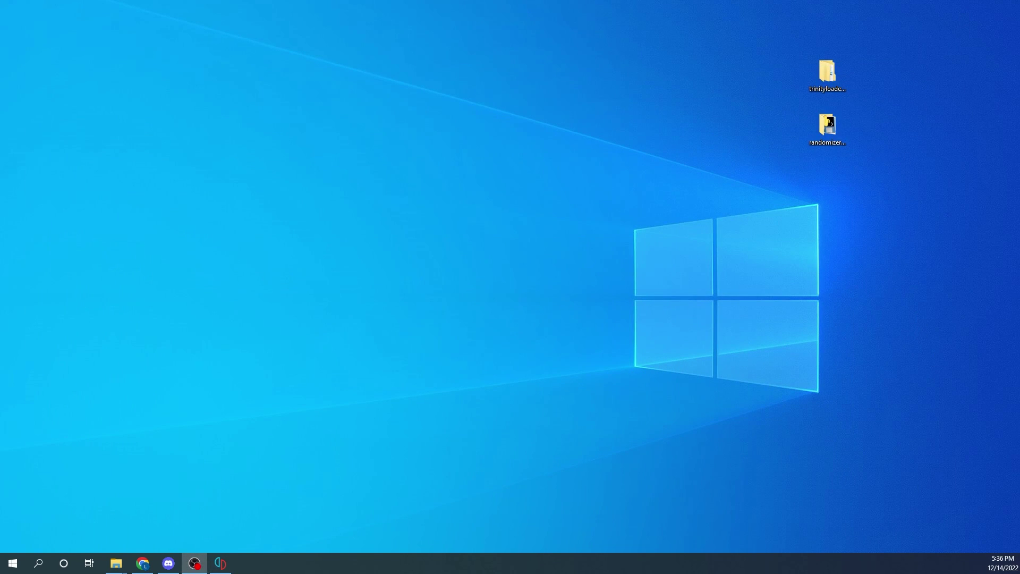
left_click(142, 562)
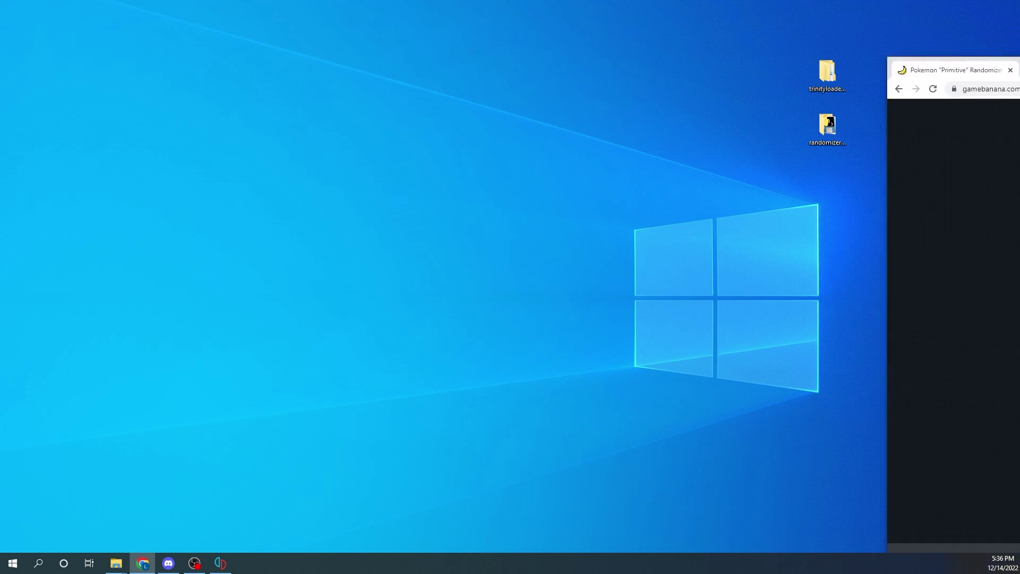
left_click(948, 63)
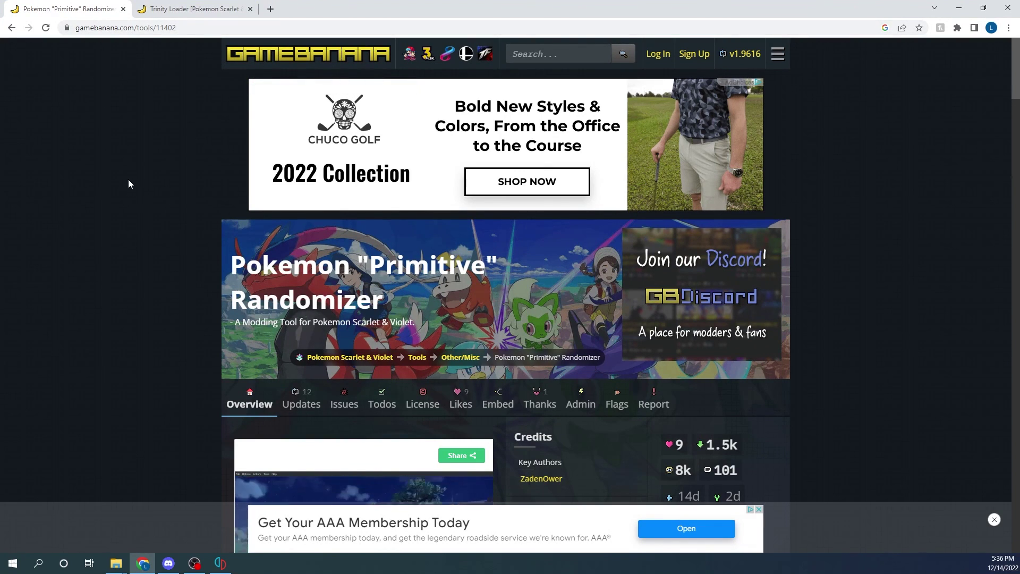
Scroll the randomizer page down to its Files section, then minimize Chrome
scroll(128, 180, "down", 1)
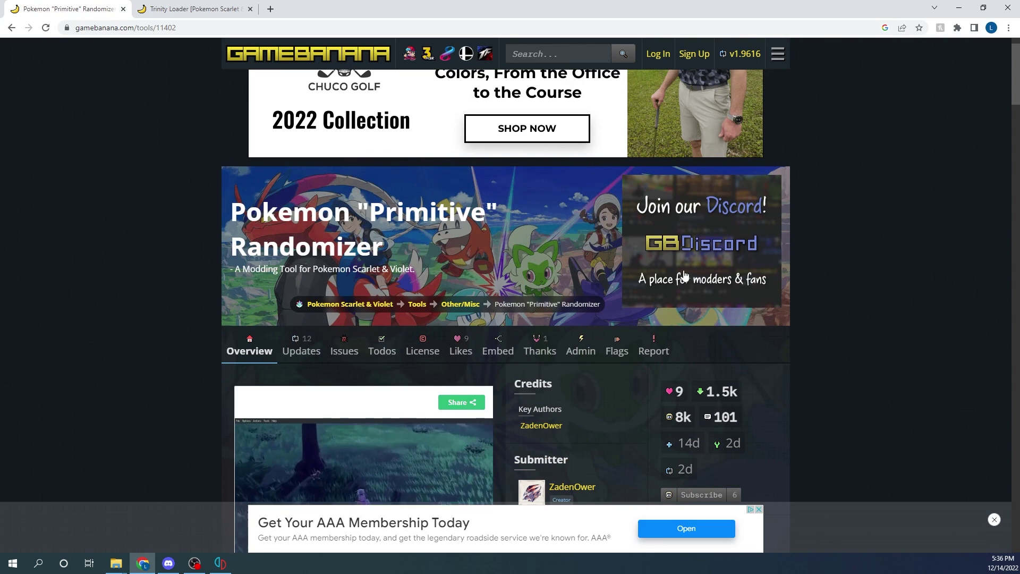
scroll(516, 285, "down", 2)
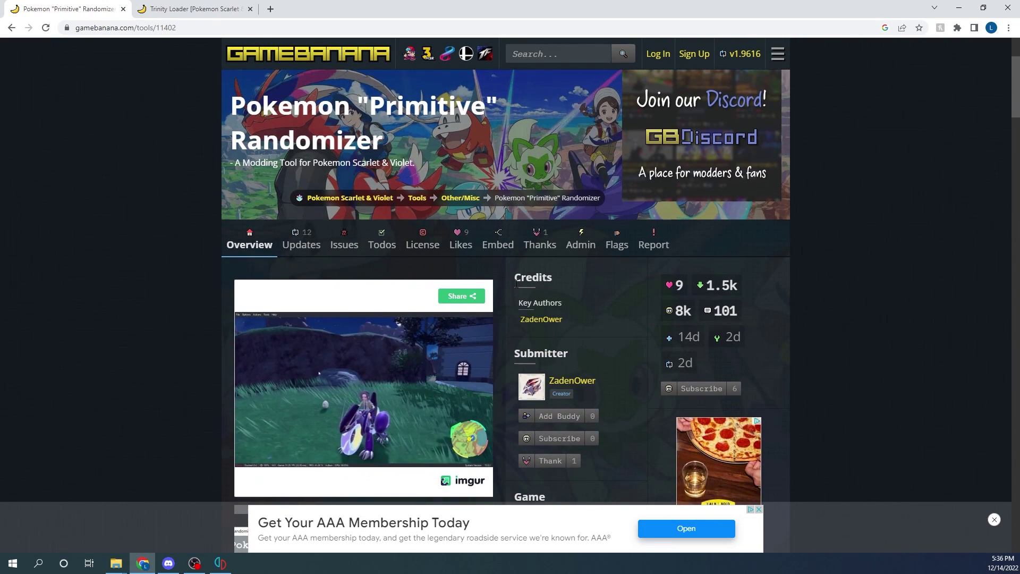
scroll(515, 283, "down", 5)
scroll(515, 282, "down", 13)
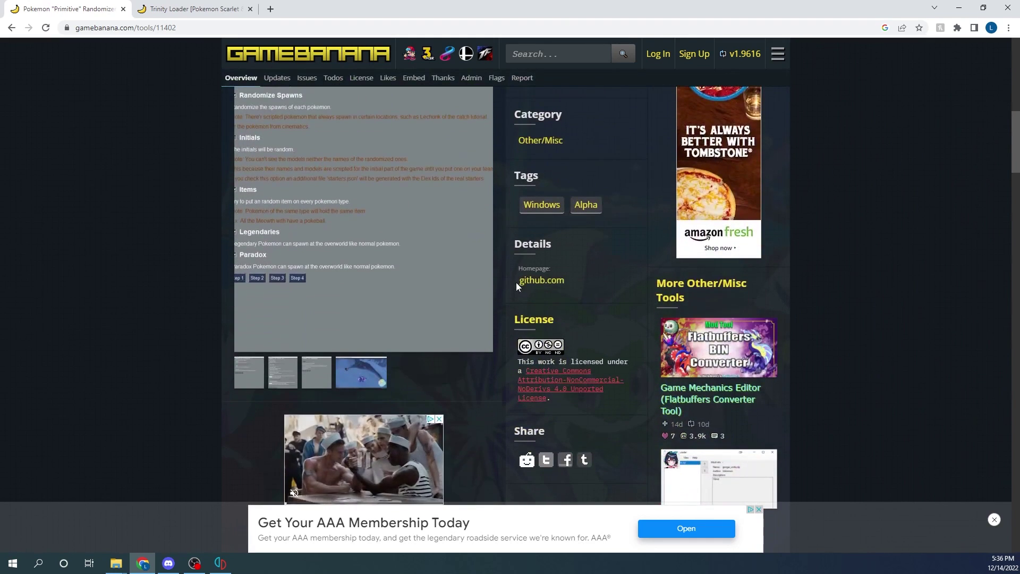
scroll(516, 287, "down", 13)
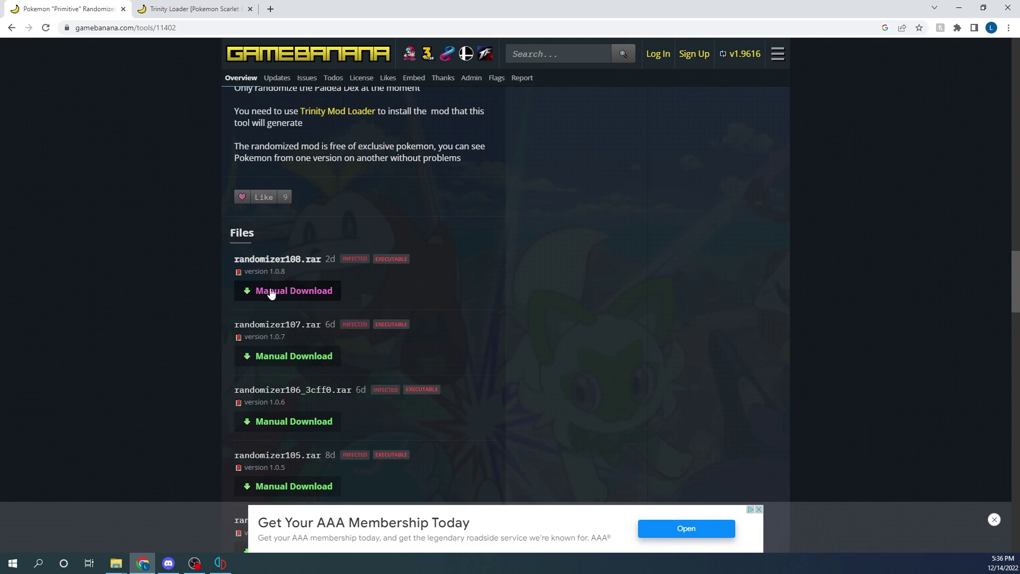
mouse_move(400, 337)
mouse_move(353, 260)
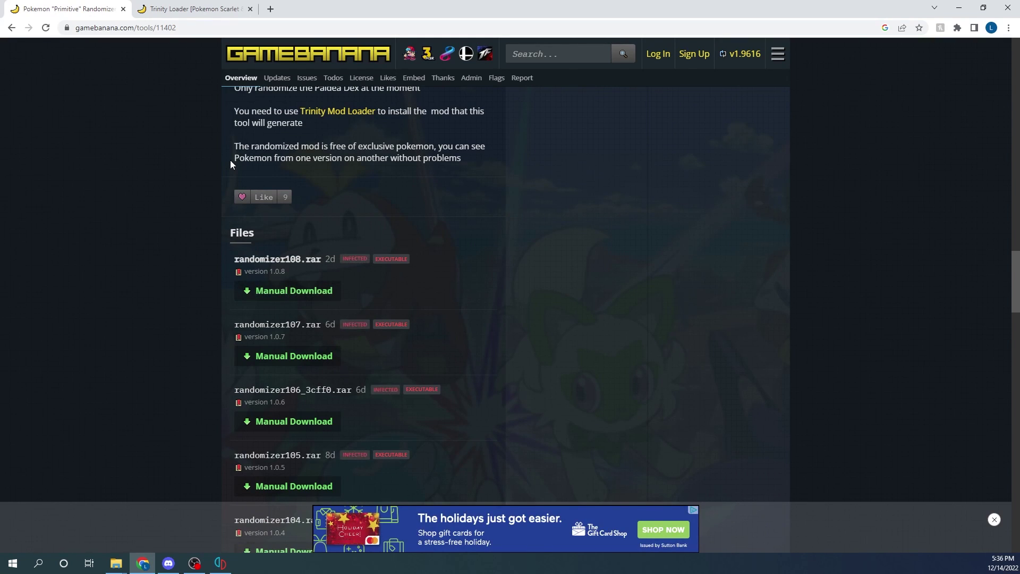
left_click(965, 14)
Move randomizer108 to the desktop centre, view its src folder and randomizer1.0.8.exe, then hide it
left_click_drag(826, 126, 468, 250)
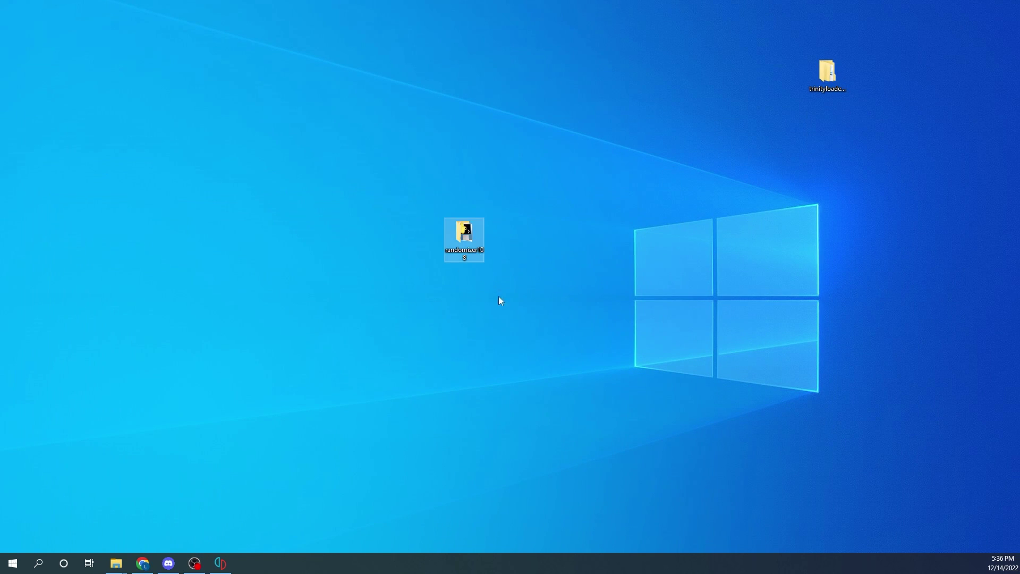
double_click(473, 242)
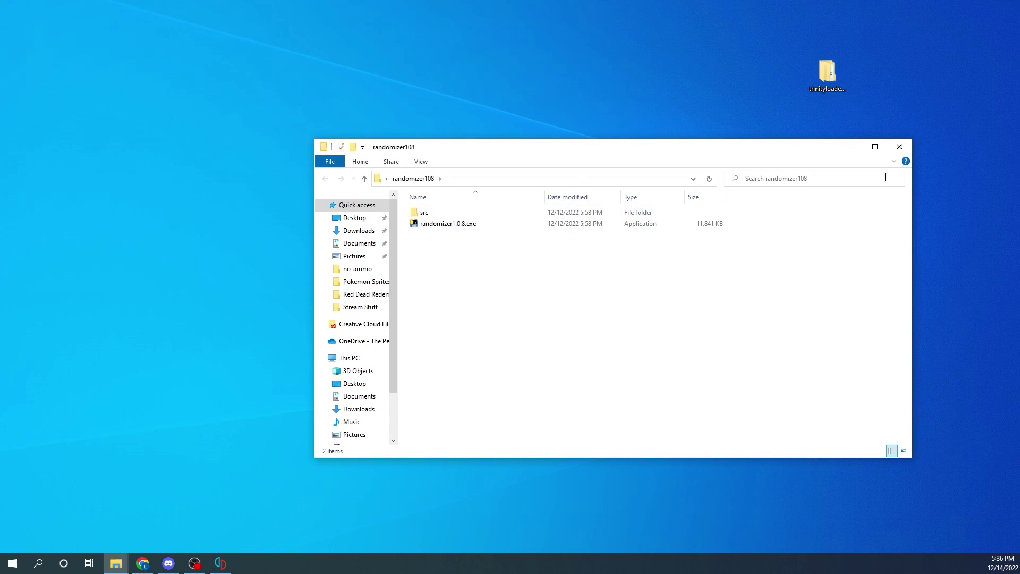
left_click_drag(788, 153, 846, 164)
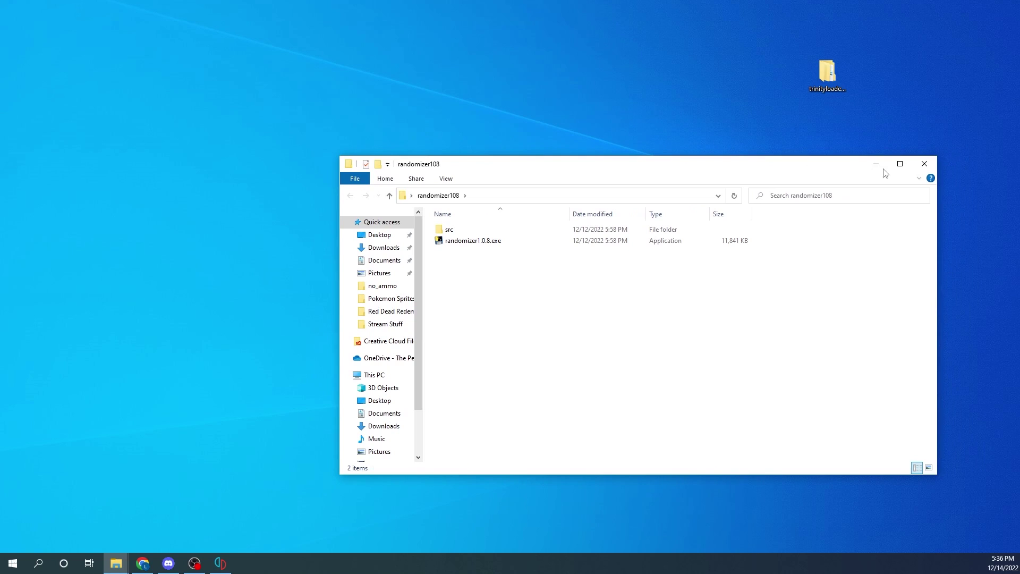
key("super+Down")
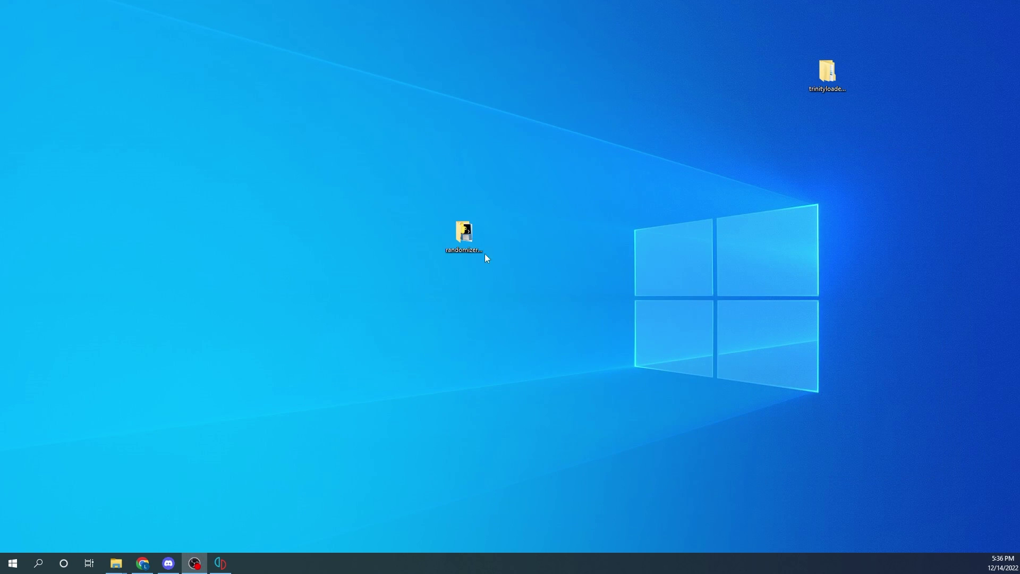
Restore Chrome and look over the GameBanana Trinity Loader page
left_click(143, 563)
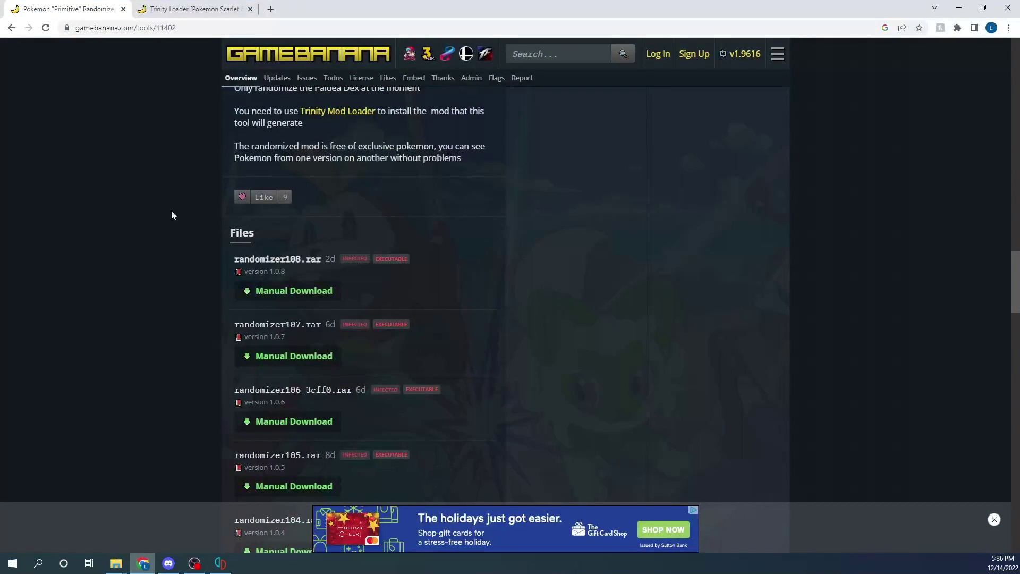
left_click(185, 9)
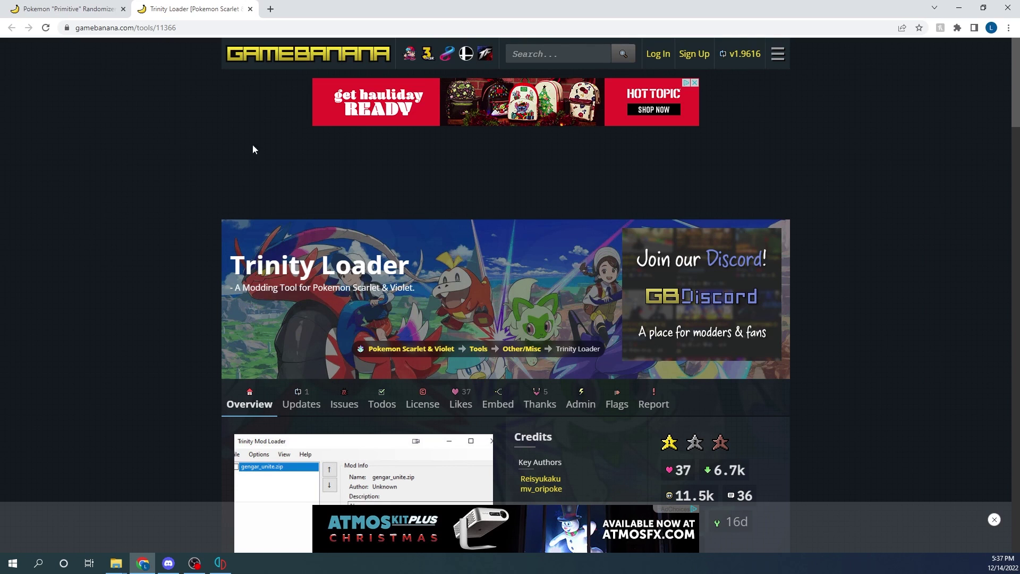
scroll(257, 296, "down", 12)
scroll(258, 296, "down", 7)
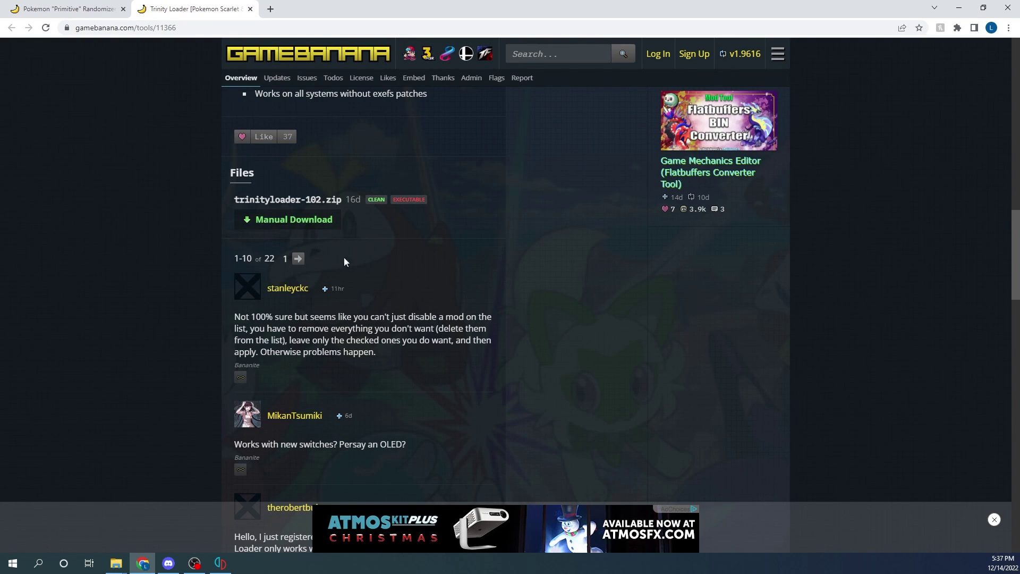
scroll(338, 340, "up", 10)
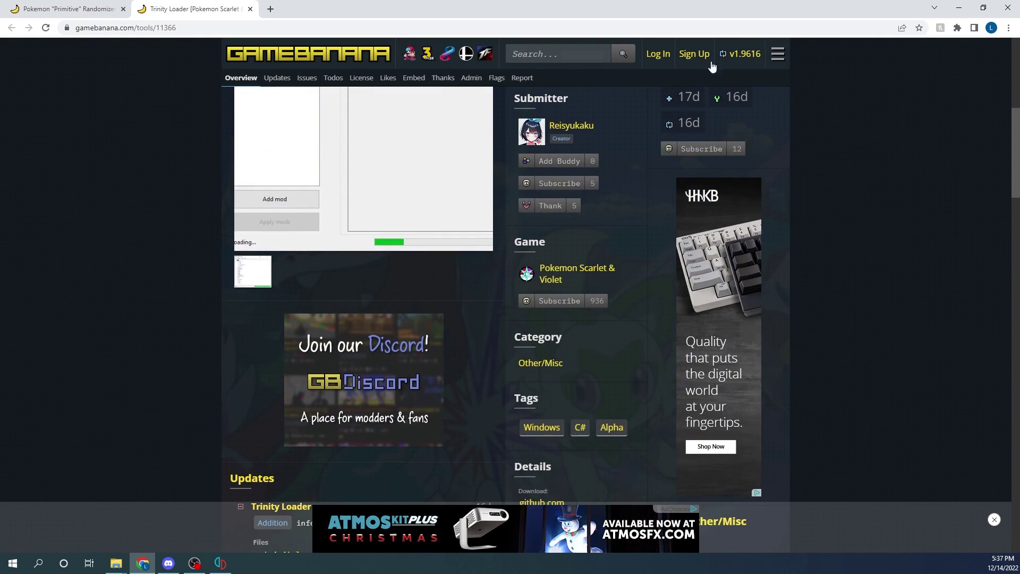
Minimize Chrome, place trinityloader-102 beside the randomizer folder, and open it
left_click(959, 10)
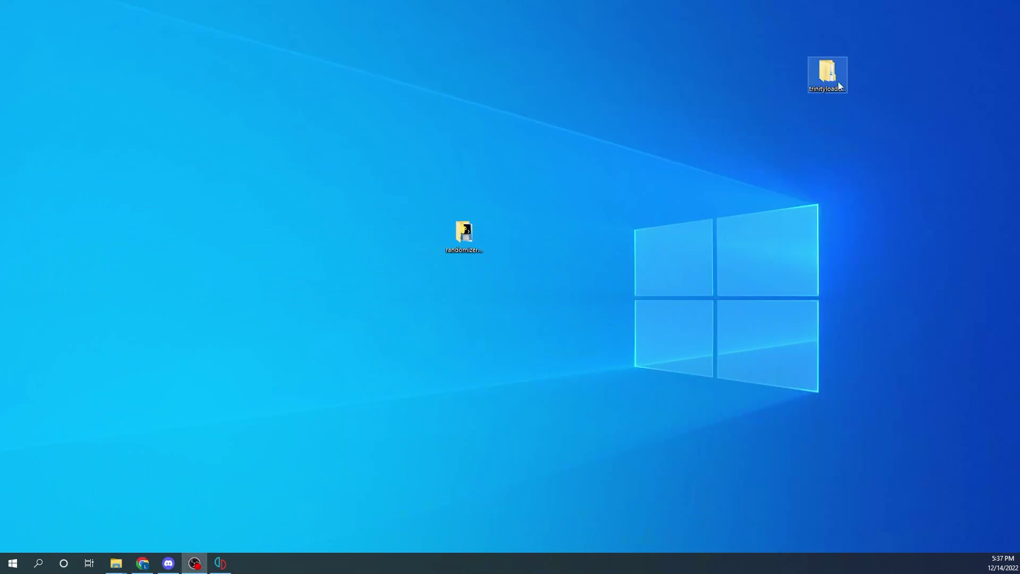
left_click_drag(581, 244, 513, 244)
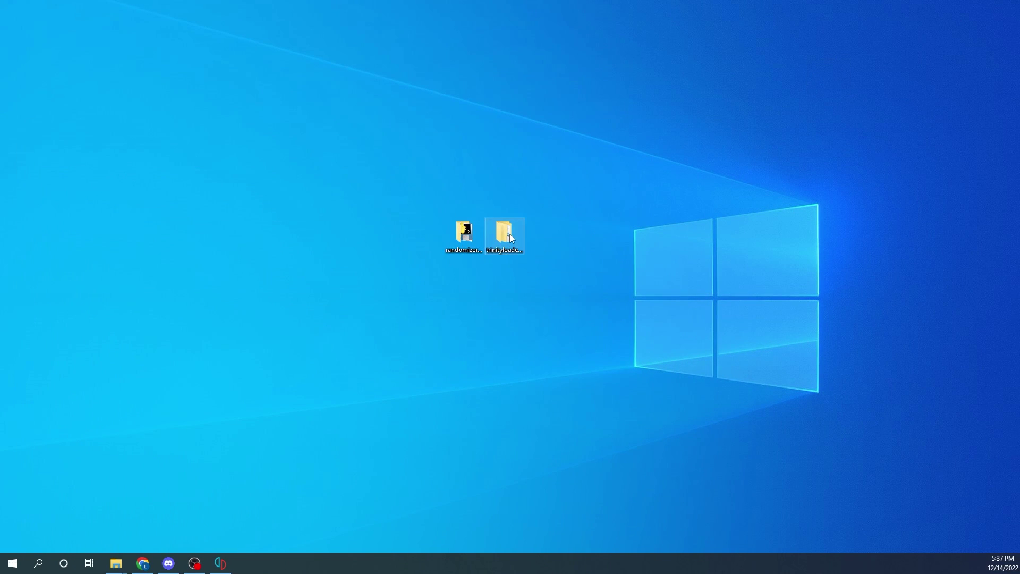
double_click(508, 237)
Open the net6.0-windows folder and select oo2core_8_win64.dll
double_click(486, 245)
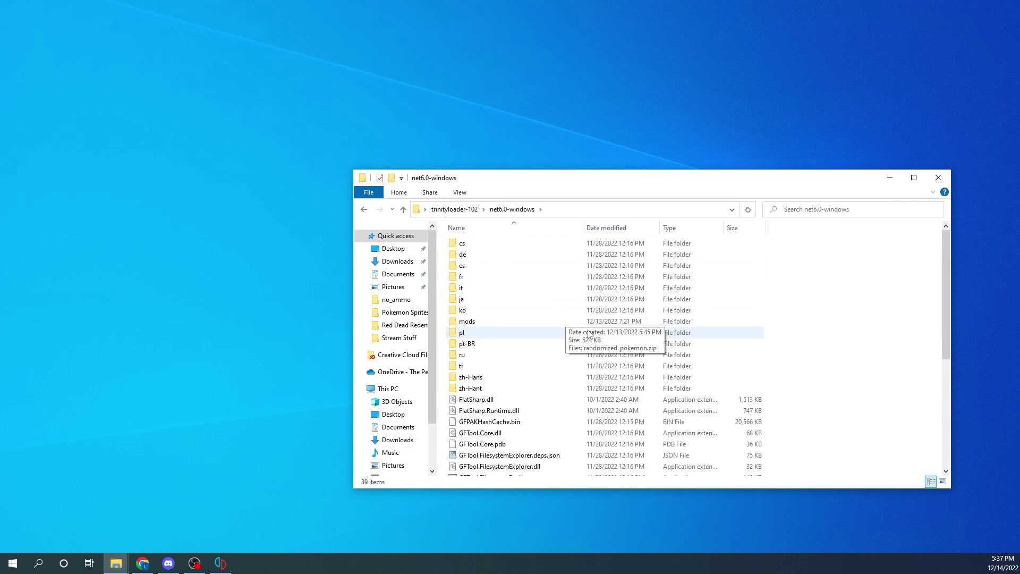
scroll(589, 334, "down", 6)
scroll(644, 408, "up", 5)
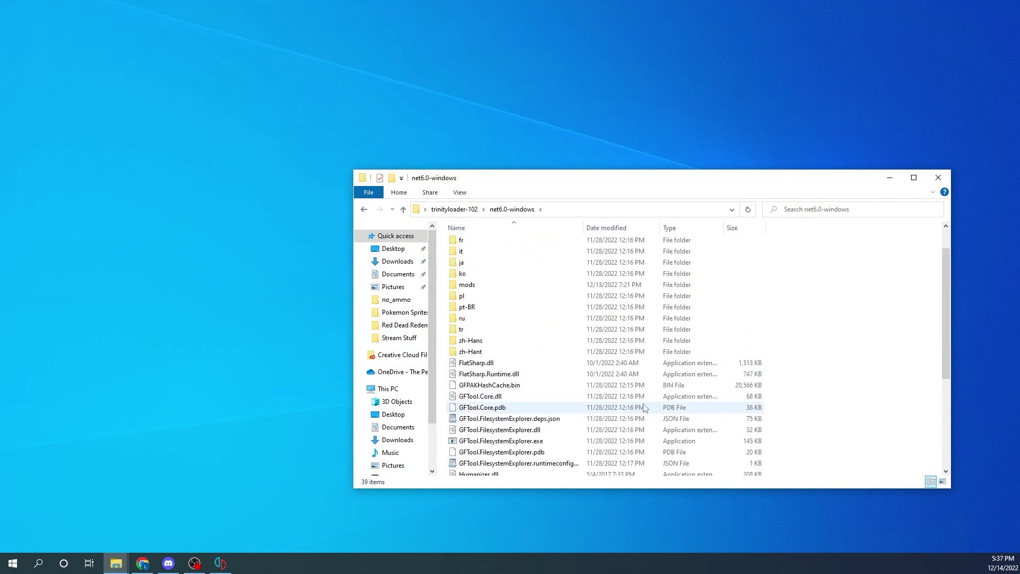
scroll(644, 408, "up", 1)
scroll(618, 411, "down", 6)
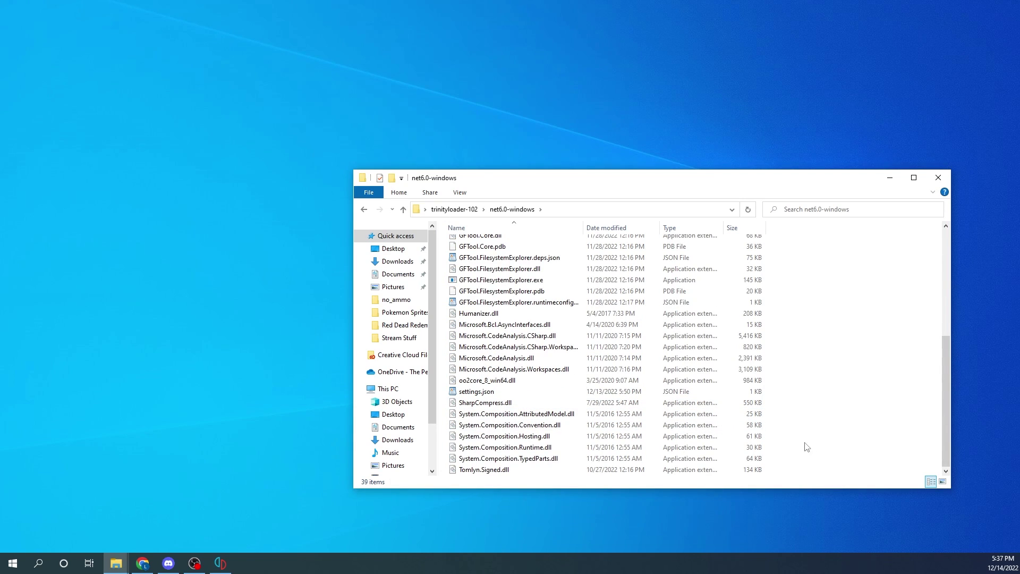
left_click(494, 380)
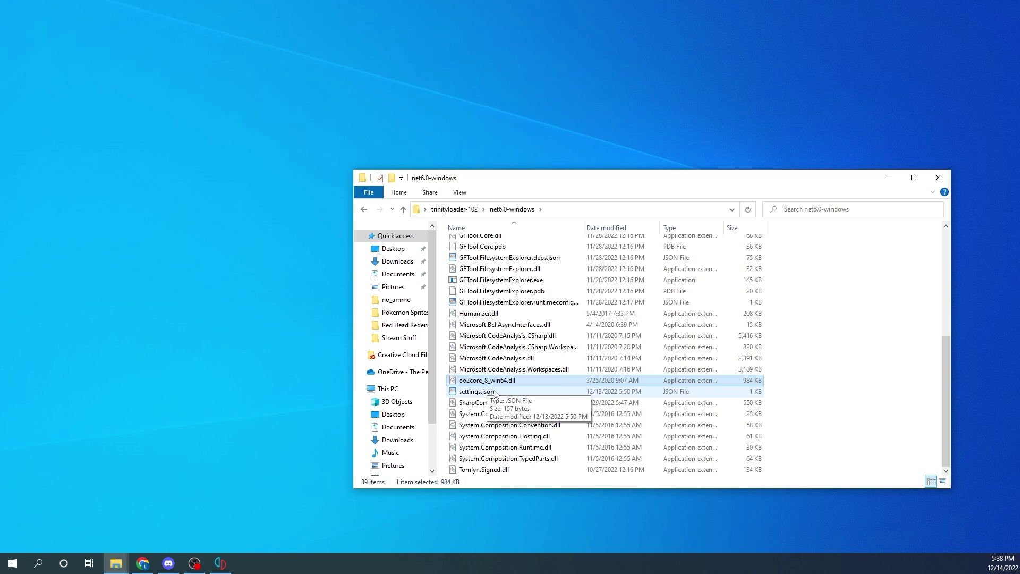
Look through the 39 files in net6.0-windows, then minimize the window
scroll(584, 399, "up", 5)
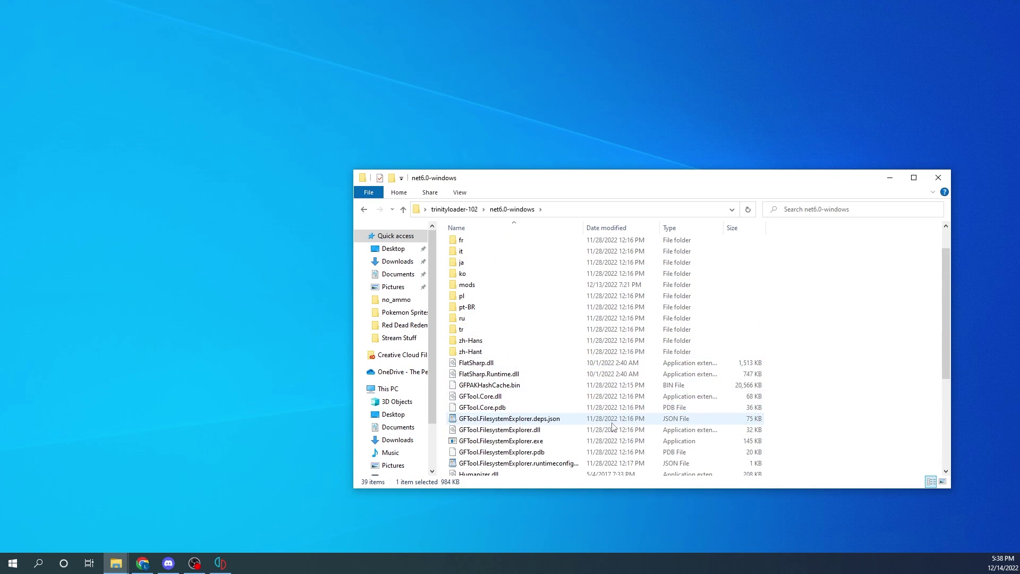
scroll(605, 423, "down", 2)
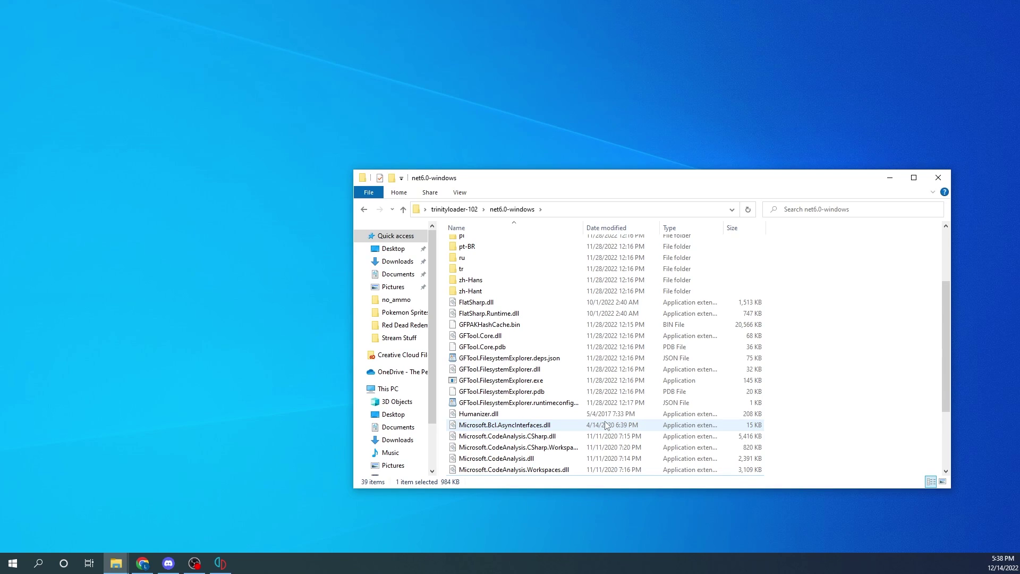
scroll(606, 425, "down", 3)
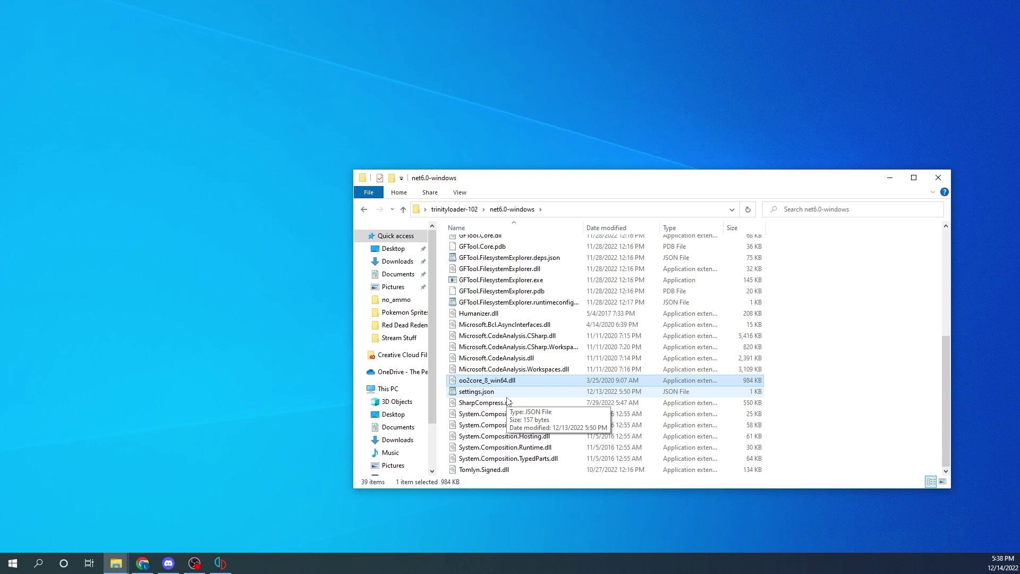
scroll(531, 404, "up", 3)
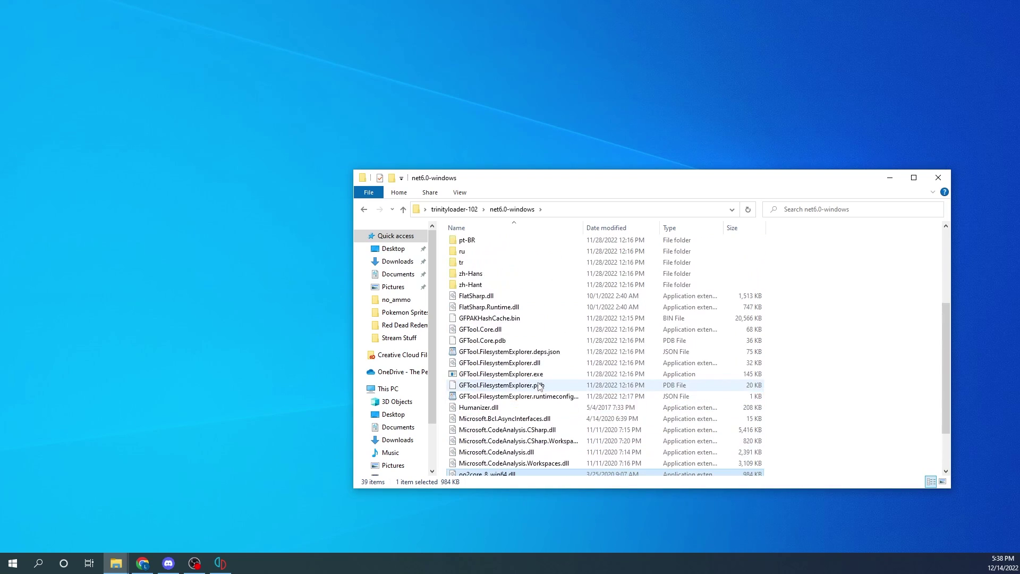
scroll(555, 399, "down", 3)
scroll(553, 398, "up", 5)
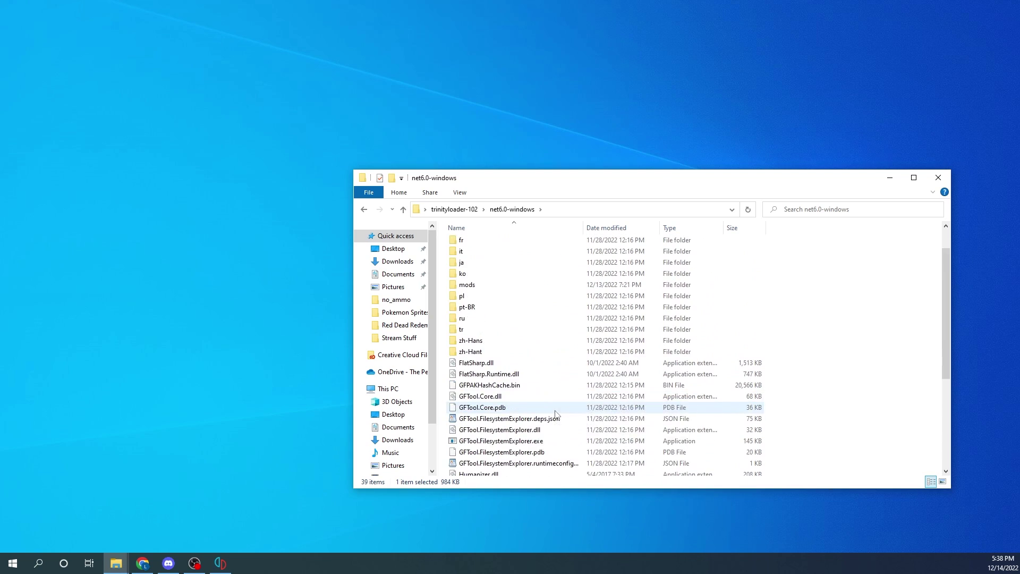
scroll(544, 343, "up", 1)
scroll(542, 393, "down", 5)
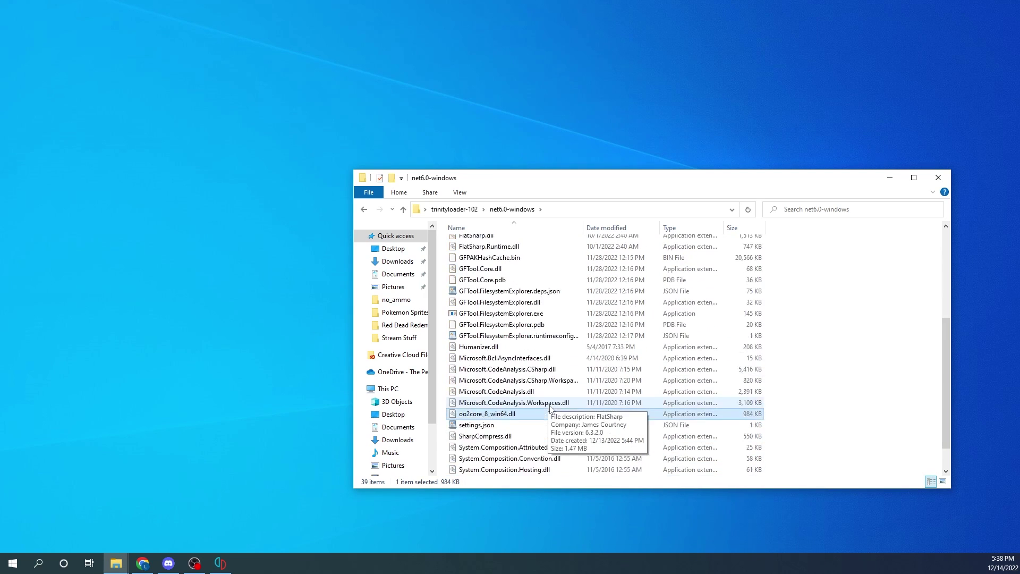
left_click(889, 178)
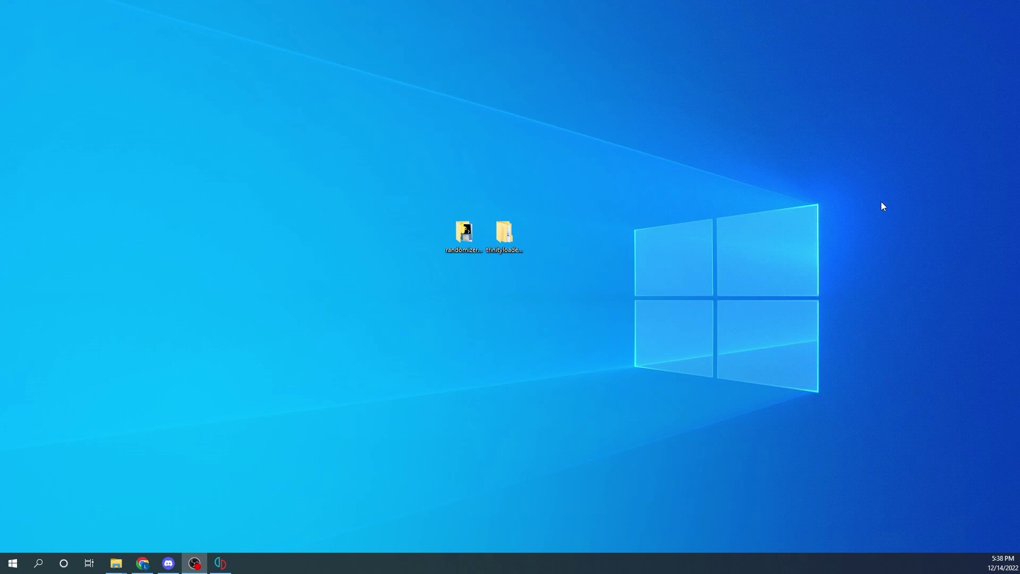
Open the randomizer108 folder and run randomizer1.0.8.exe
double_click(467, 237)
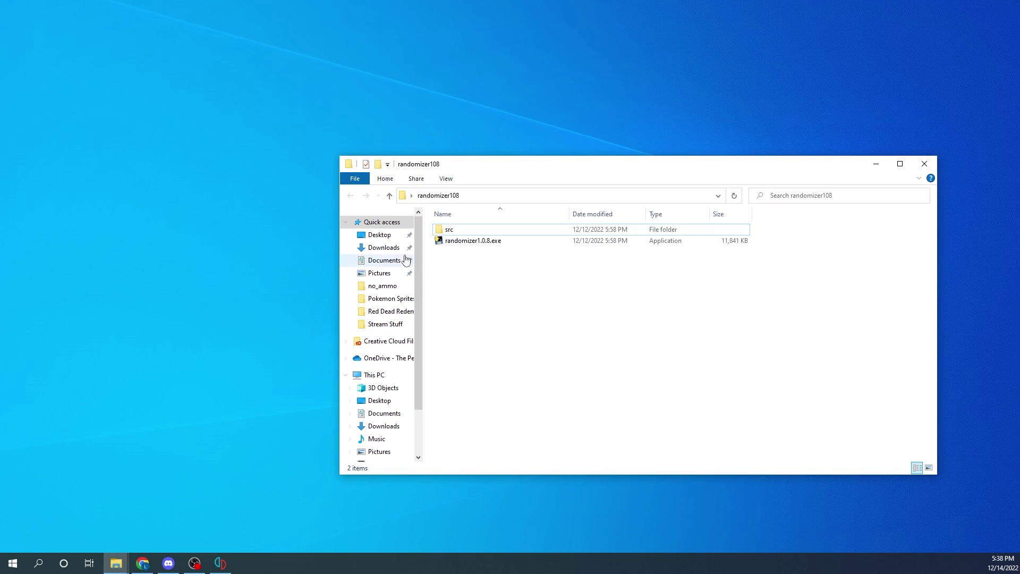
left_click(480, 246)
double_click(482, 247)
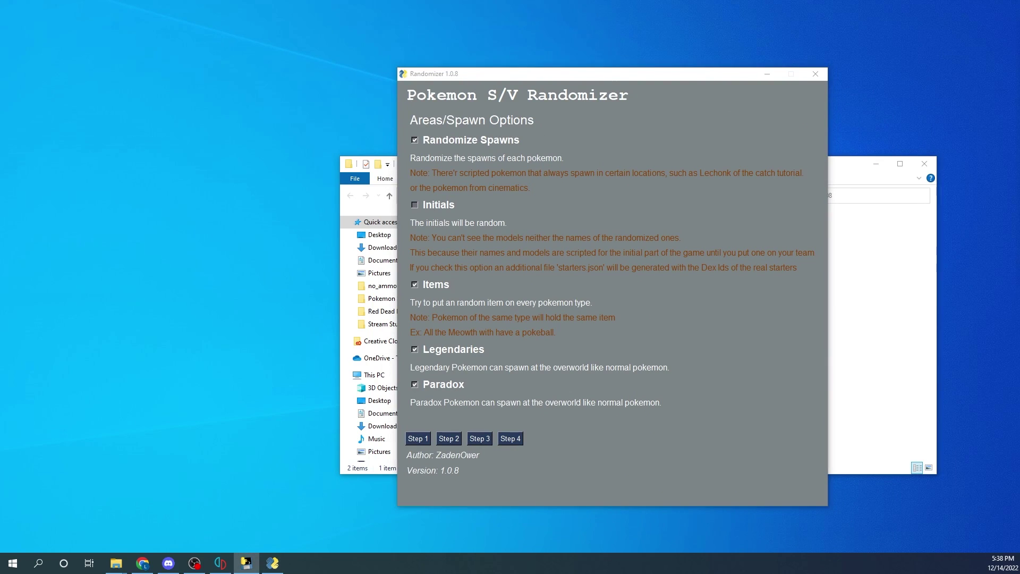
Move the console window to the upper left and bring the randomizer's Areas/Spawn Options forward
left_click_drag(602, 45, 185, 50)
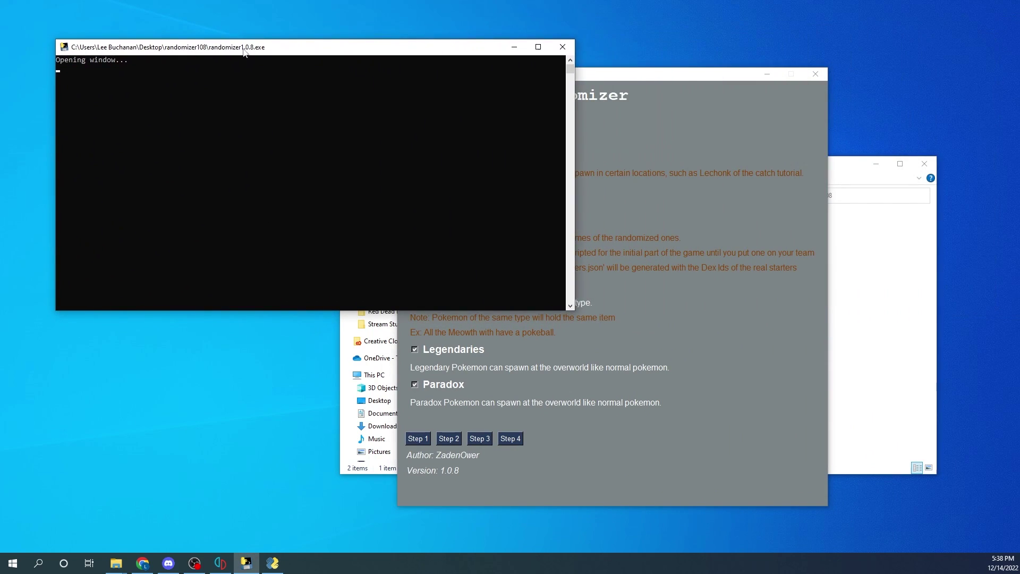
left_click(636, 85)
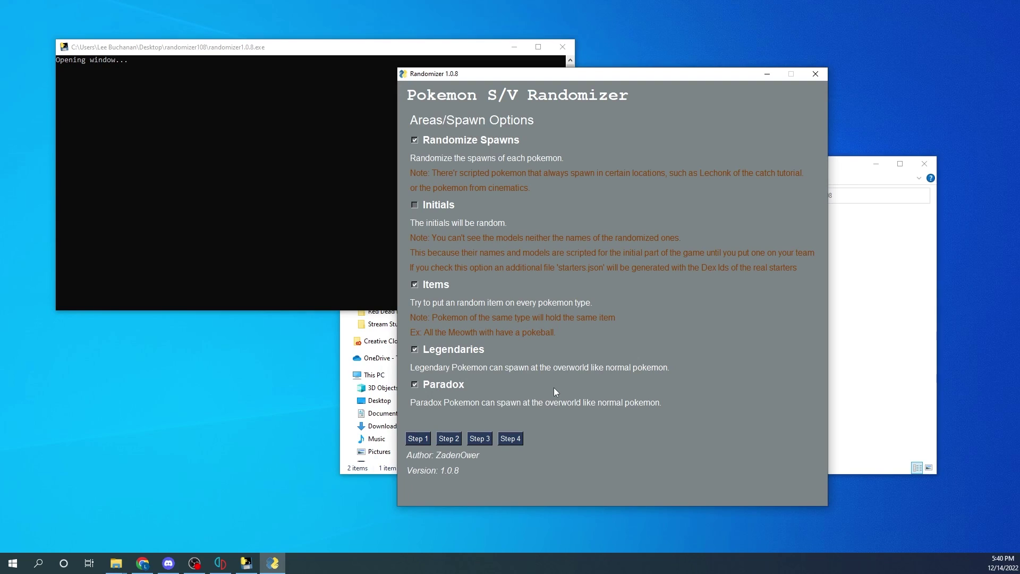
Review Step 2 Individual Pokemon Options, then move on to Step 3 Trainers Options
left_click(448, 440)
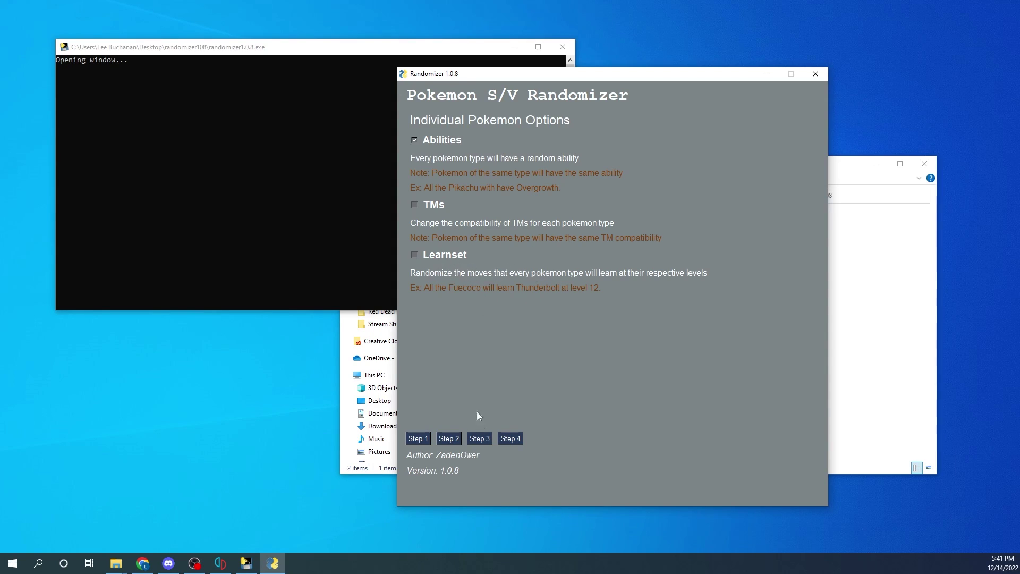
left_click(482, 439)
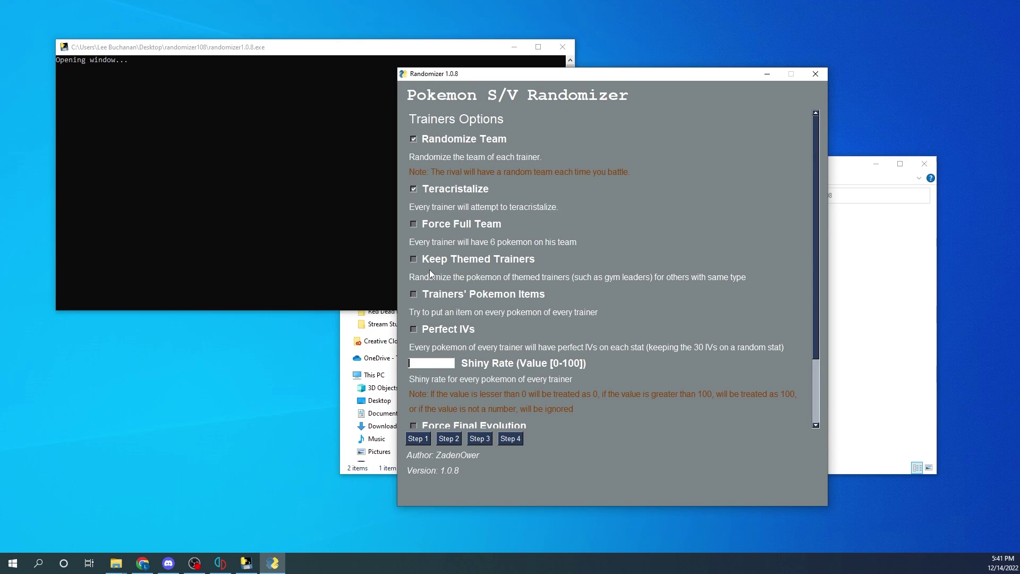